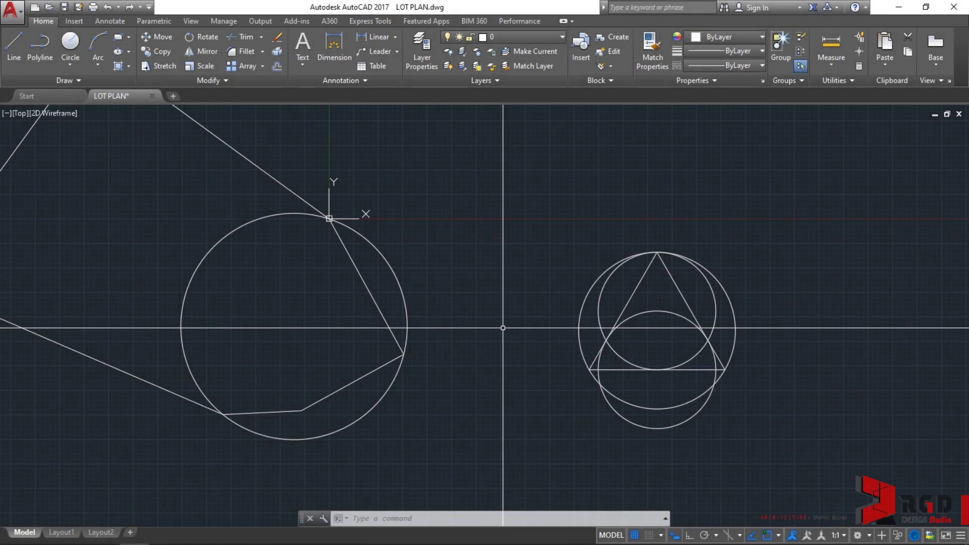
{"action": "scroll", "coordinate": [503, 327], "scroll_direction": "down", "scroll_amount": 3}
{"action": "mouse_move", "coordinate": [479, 217]}
{"action": "middle_mouse_down"}
{"action": "mouse_move", "coordinate": [479, 307]}
{"action": "mouse_move", "coordinate": [374, 386]}
{"action": "middle_mouse_up"}
{"action": "scroll", "coordinate": [479, 303], "scroll_direction": "down", "scroll_amount": 1}
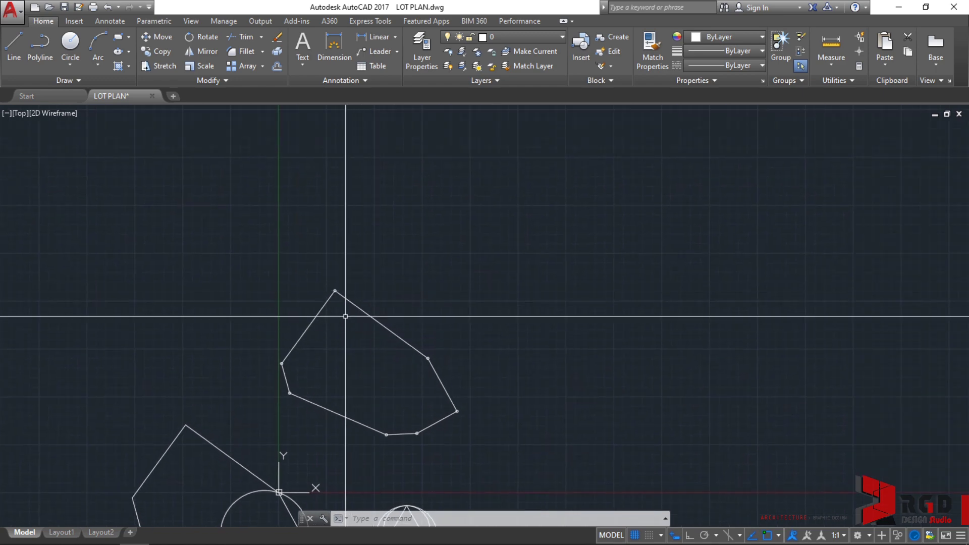
{"action": "scroll", "coordinate": [345, 316], "scroll_direction": "up", "scroll_amount": 2}
{"action": "middle_click_drag", "start_coordinate": [389, 396], "coordinate": [454, 303]}
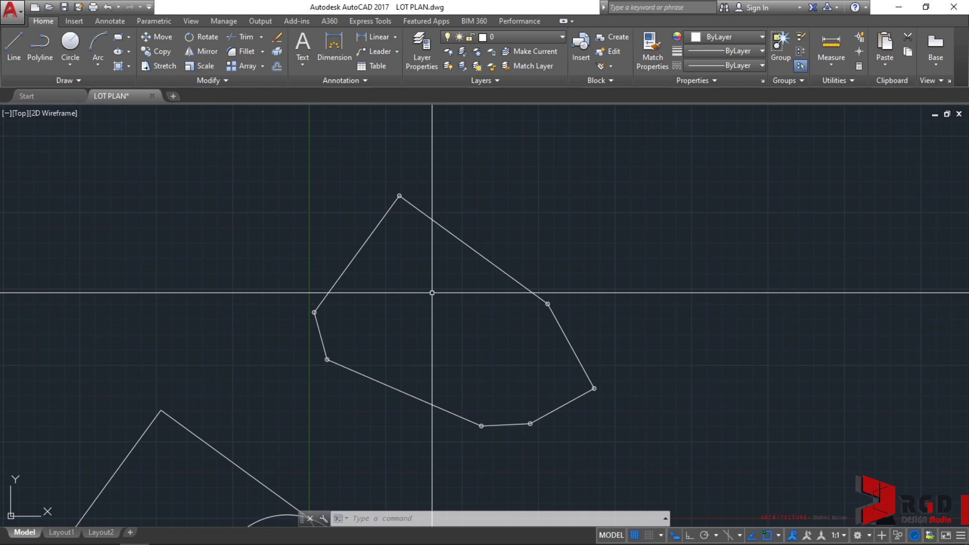
{"action": "type", "text": "T"}
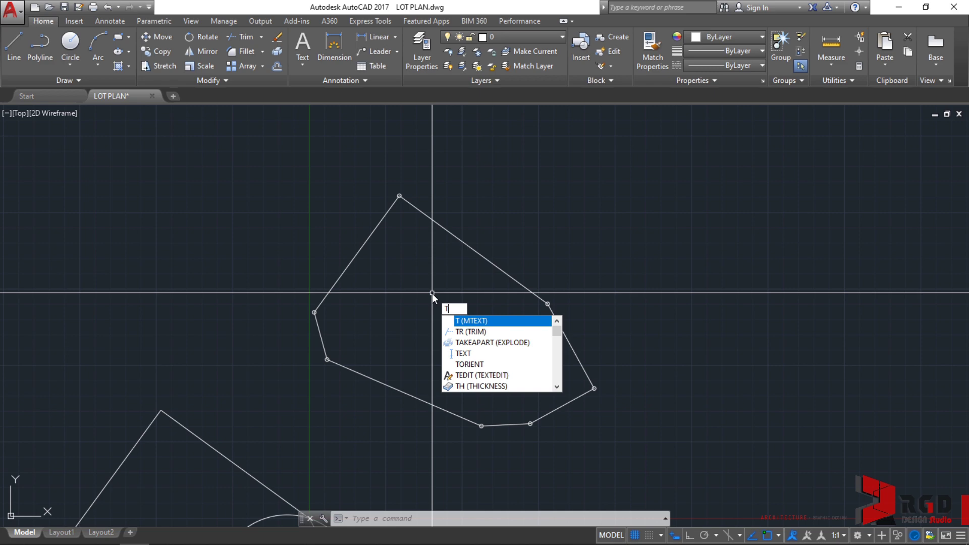
{"action": "key", "text": "Return"}
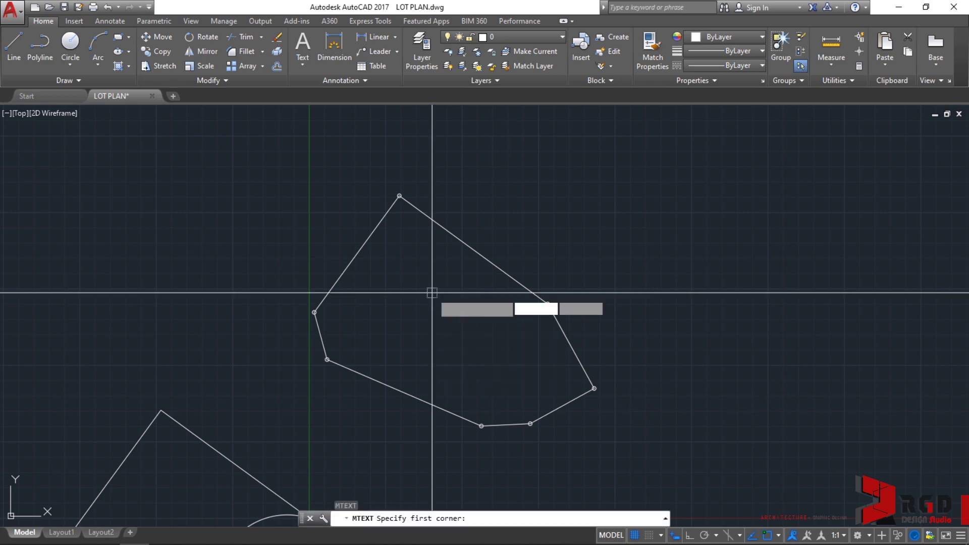
{"action": "left_click", "coordinate": [528, 201]}
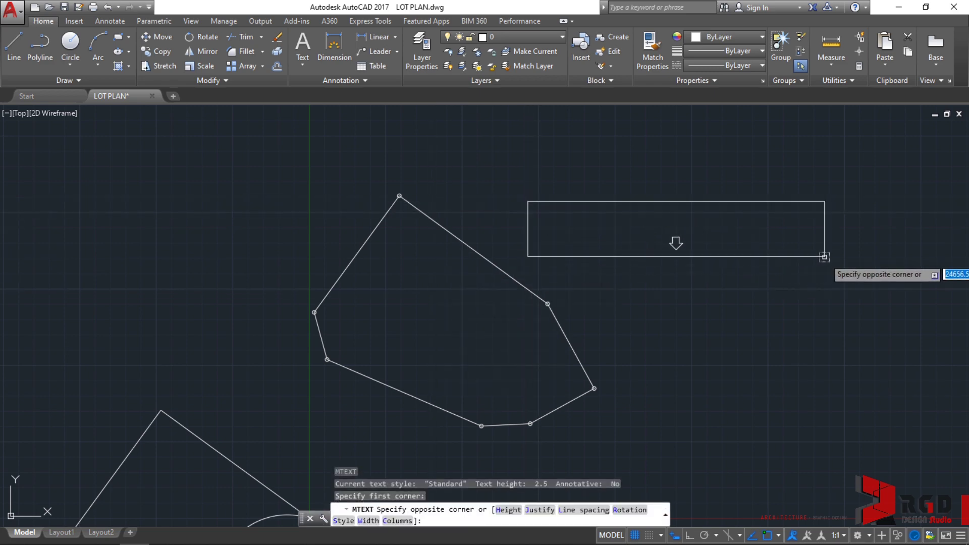
{"action": "left_click", "coordinate": [880, 261]}
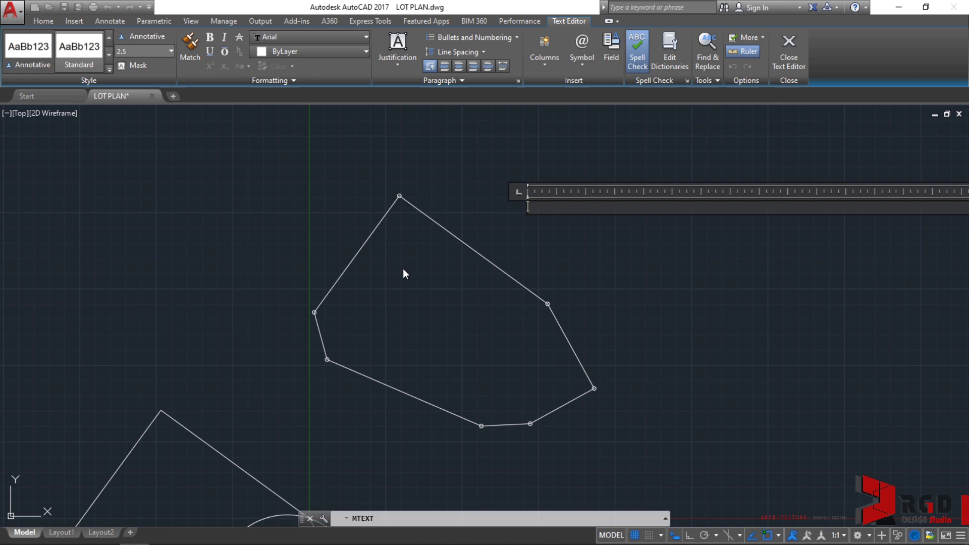
{"action": "left_click", "coordinate": [359, 240]}
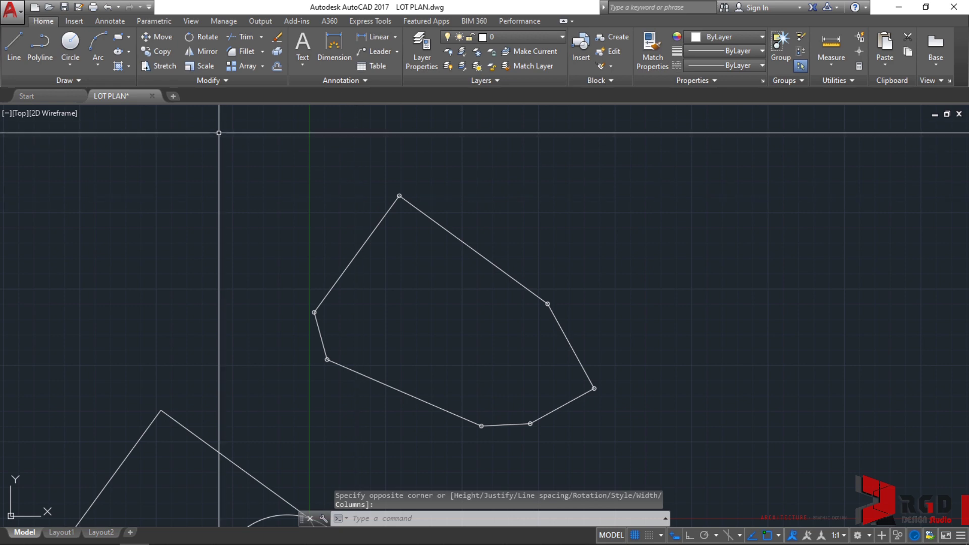
- Start a single-line text with its start point in the middle of the lot outline with the corner circles
{"action": "left_click", "coordinate": [110, 23]}
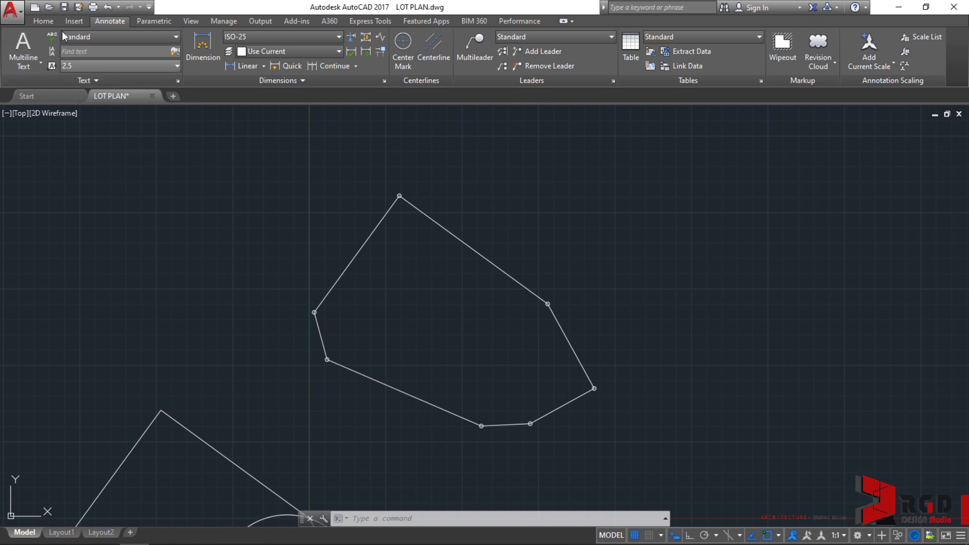
{"action": "left_click", "coordinate": [31, 51]}
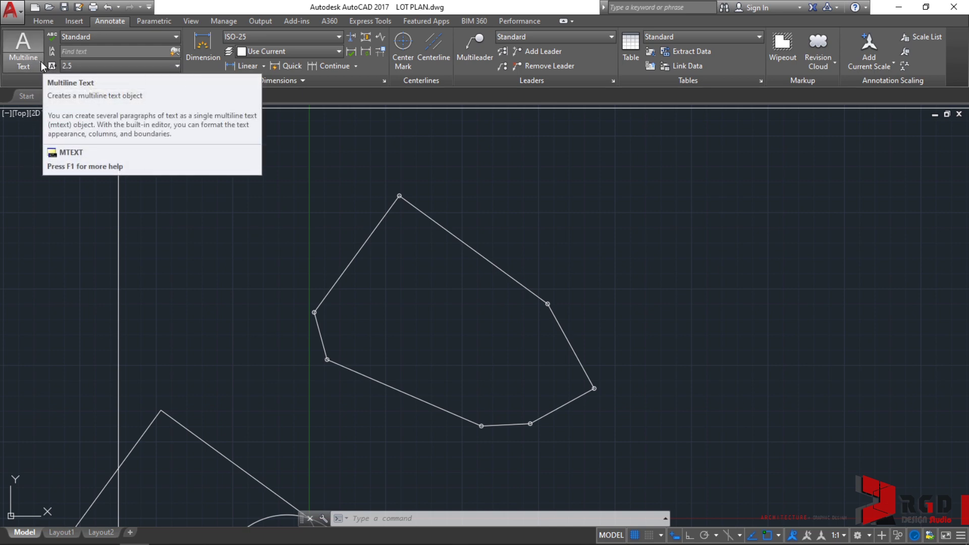
{"action": "left_click", "coordinate": [41, 62]}
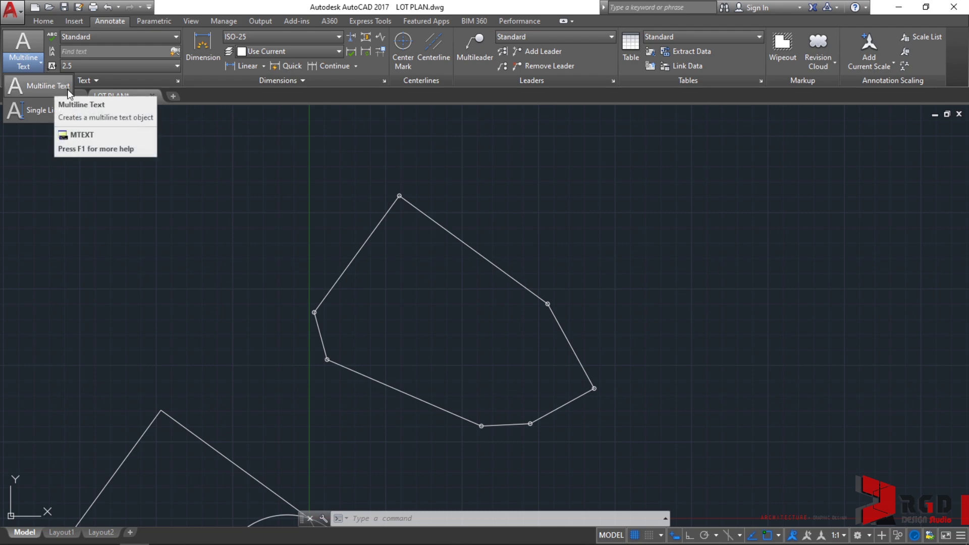
{"action": "left_click", "coordinate": [46, 112]}
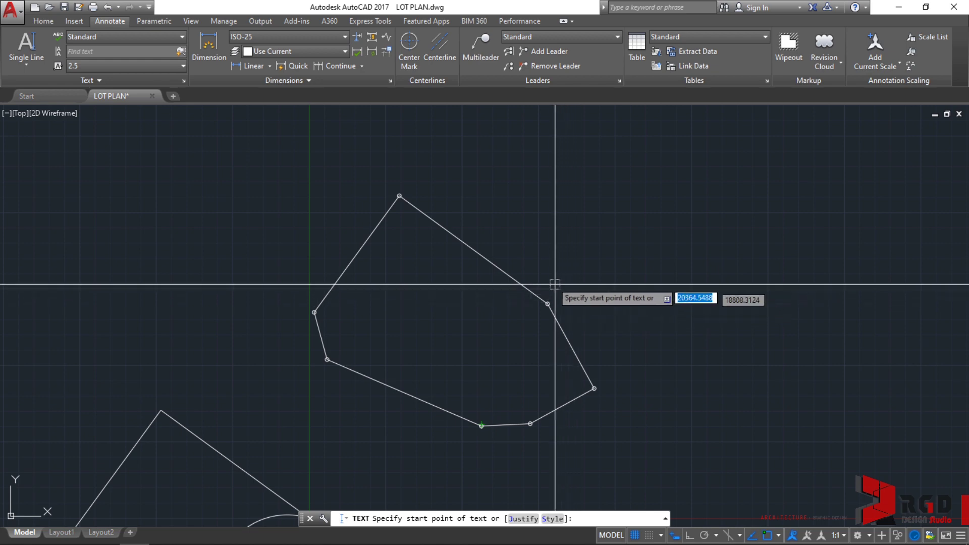
{"action": "scroll", "coordinate": [525, 234], "scroll_direction": "up", "scroll_amount": 2}
{"action": "middle_click_drag", "start_coordinate": [411, 365], "coordinate": [553, 344]}
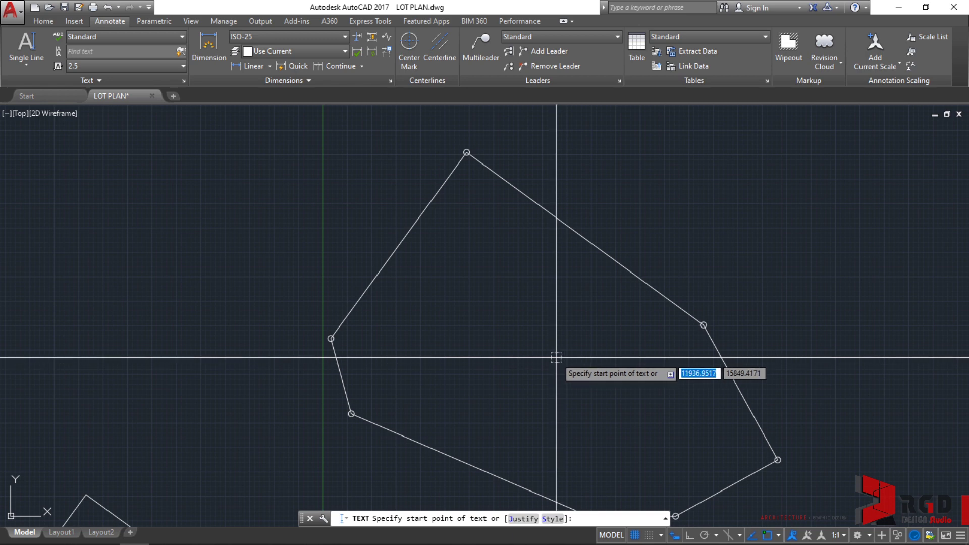
{"action": "scroll", "coordinate": [556, 358], "scroll_direction": "up", "scroll_amount": 2}
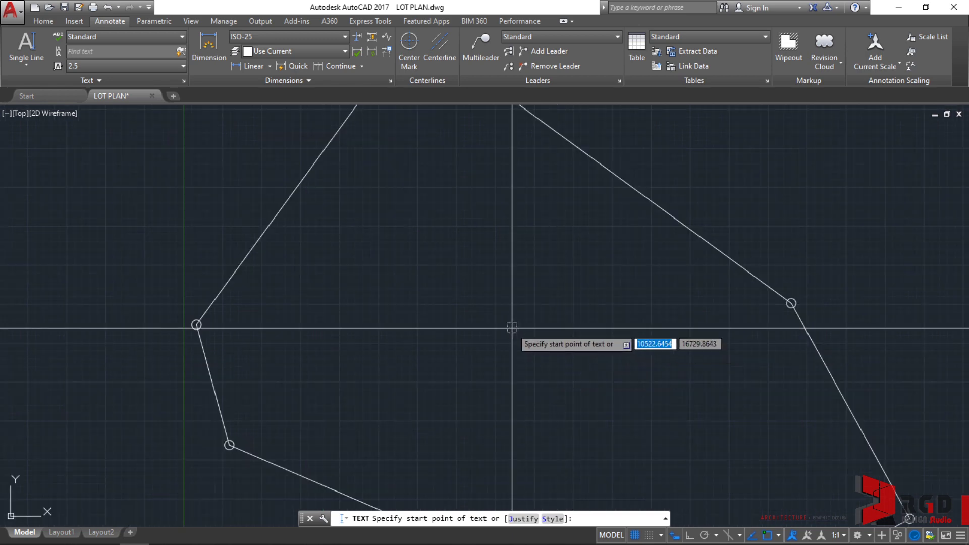
{"action": "left_click", "coordinate": [458, 346]}
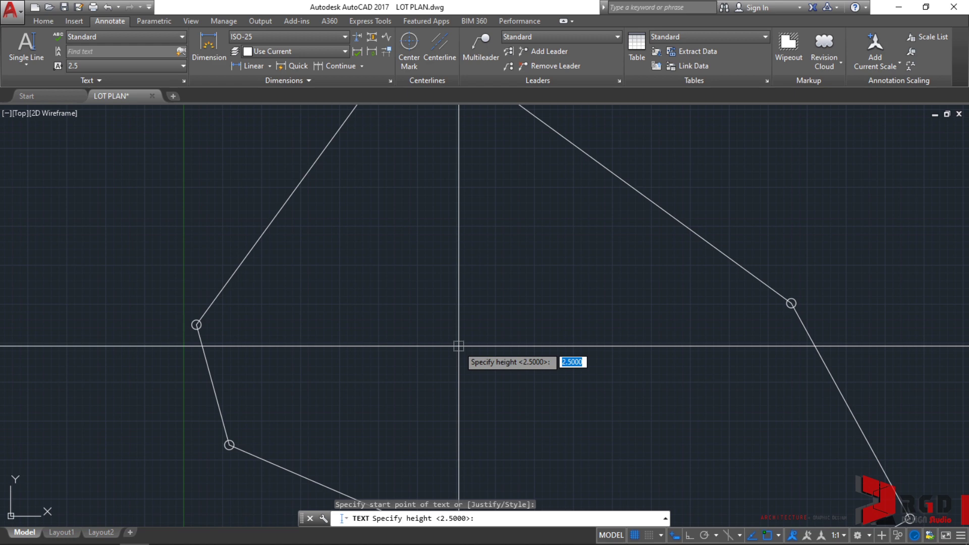
- Switch to Calculator and multiply 2.5 by 100 to work out the scaled text height
{"action": "mouse_move", "coordinate": [167, 542]}
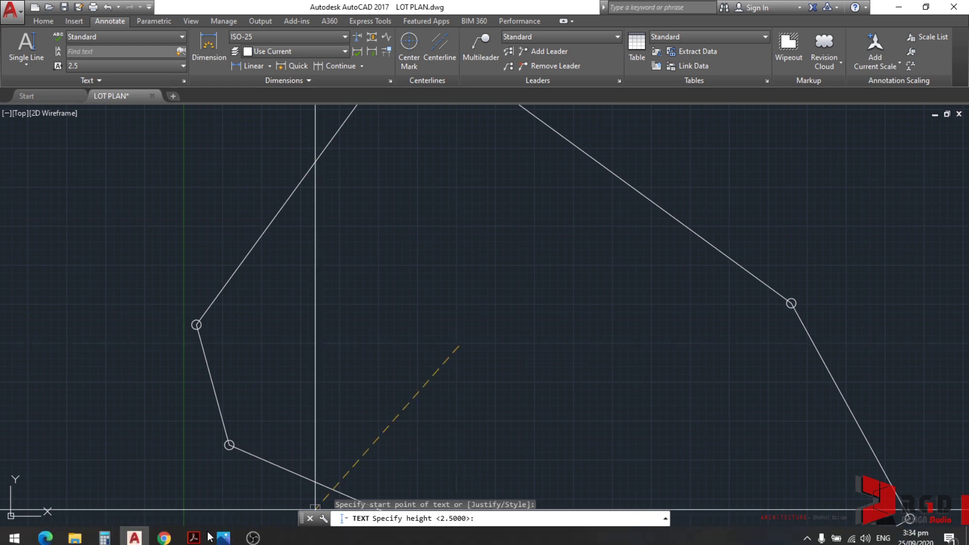
{"action": "left_click", "coordinate": [104, 536]}
{"action": "left_click", "coordinate": [254, 232]}
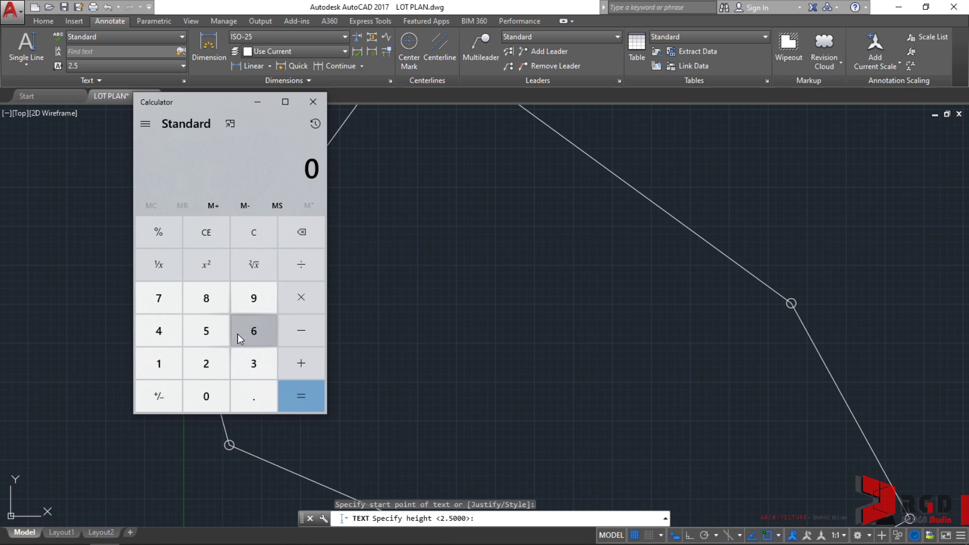
{"action": "left_click", "coordinate": [221, 369]}
{"action": "left_click", "coordinate": [253, 397]}
{"action": "left_click", "coordinate": [211, 329]}
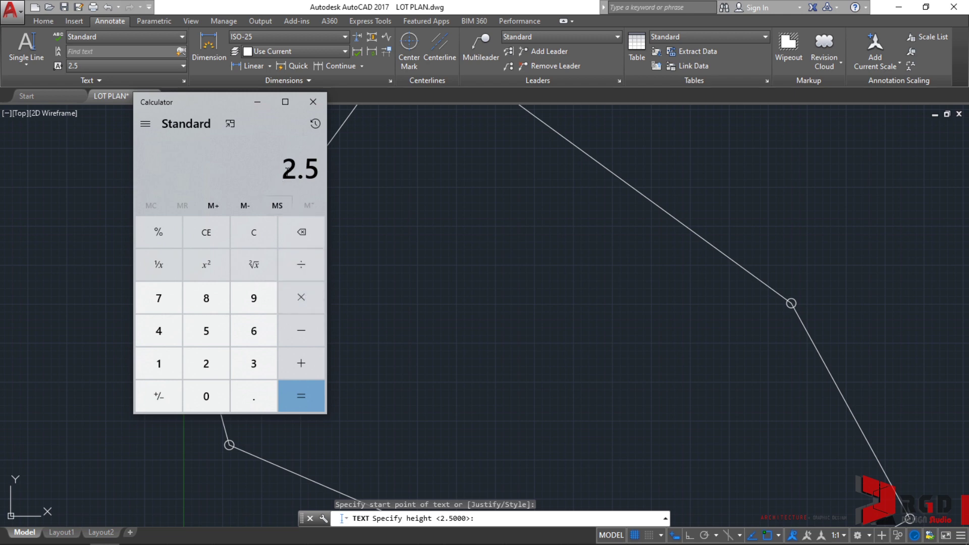
{"action": "left_click", "coordinate": [300, 298]}
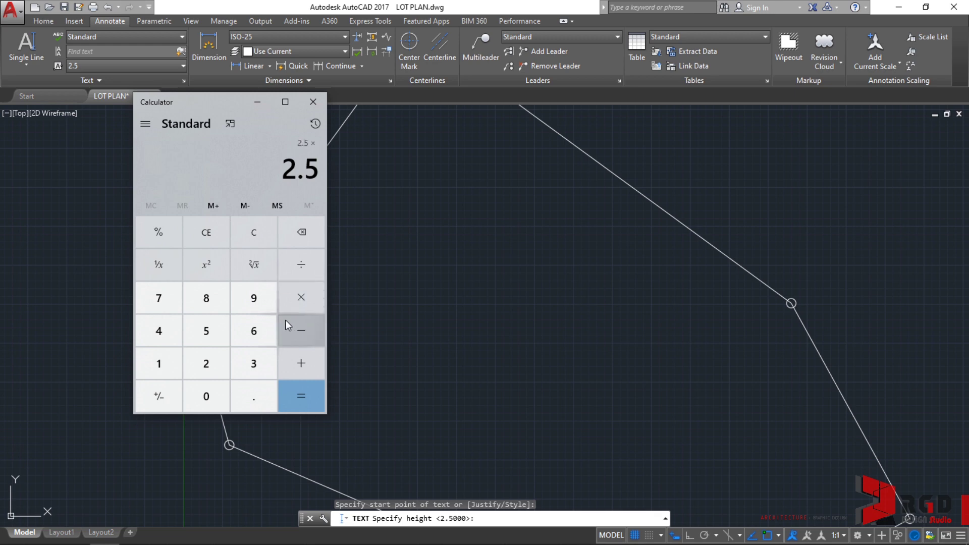
{"action": "left_click", "coordinate": [168, 364]}
{"action": "left_click", "coordinate": [205, 396]}
{"action": "left_click", "coordinate": [206, 396]}
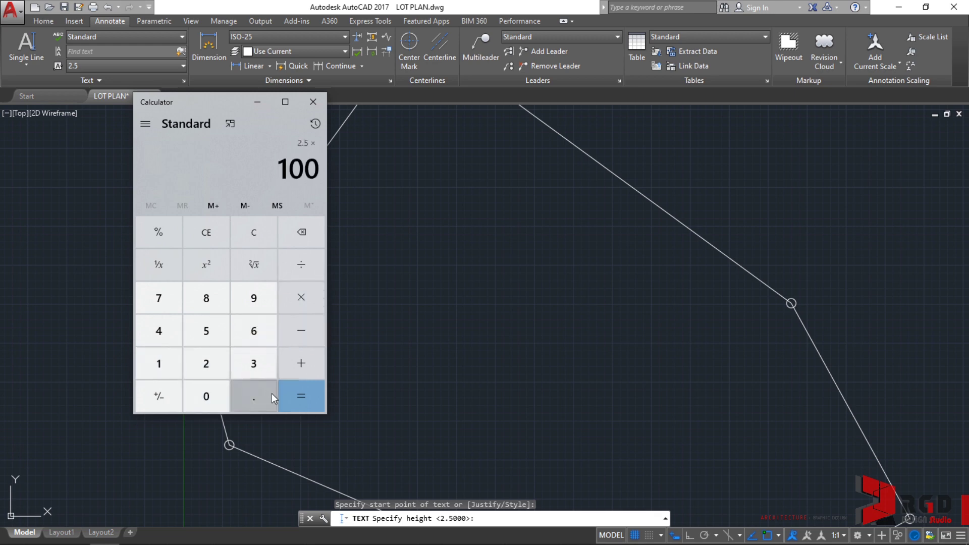
{"action": "left_click", "coordinate": [300, 397]}
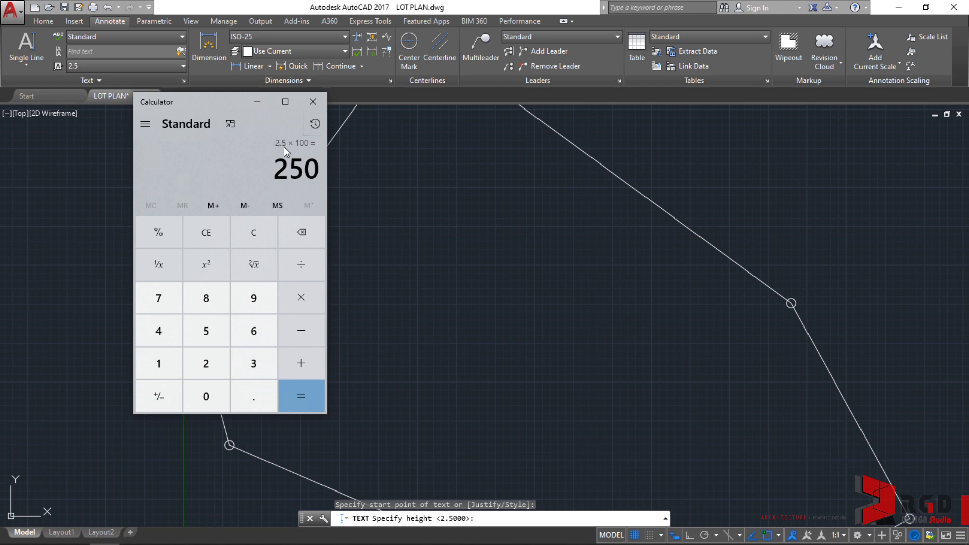
- Back in AutoCAD, set the single-line text height to 250 and align its rotation horizontally
{"action": "left_click", "coordinate": [481, 518]}
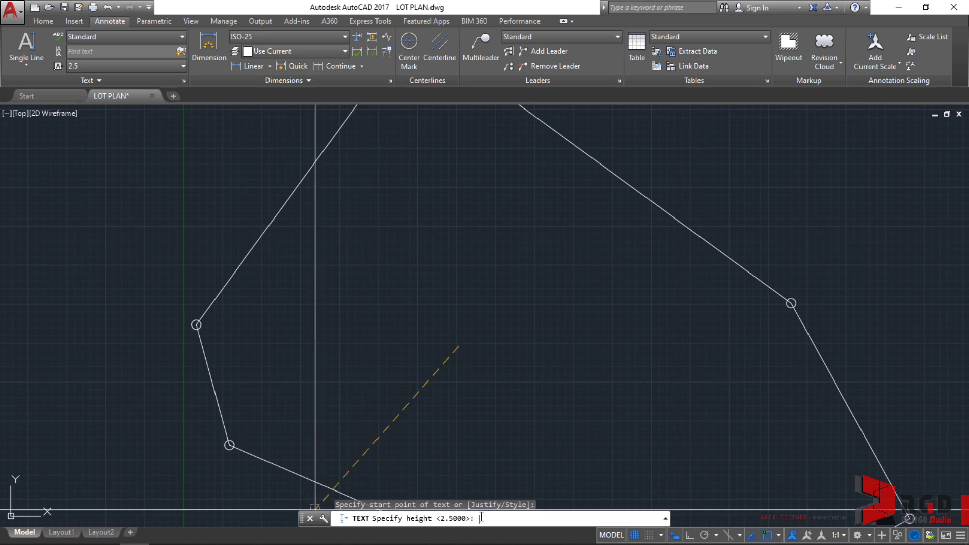
{"action": "type", "text": "250"}
{"action": "key", "text": "Return"}
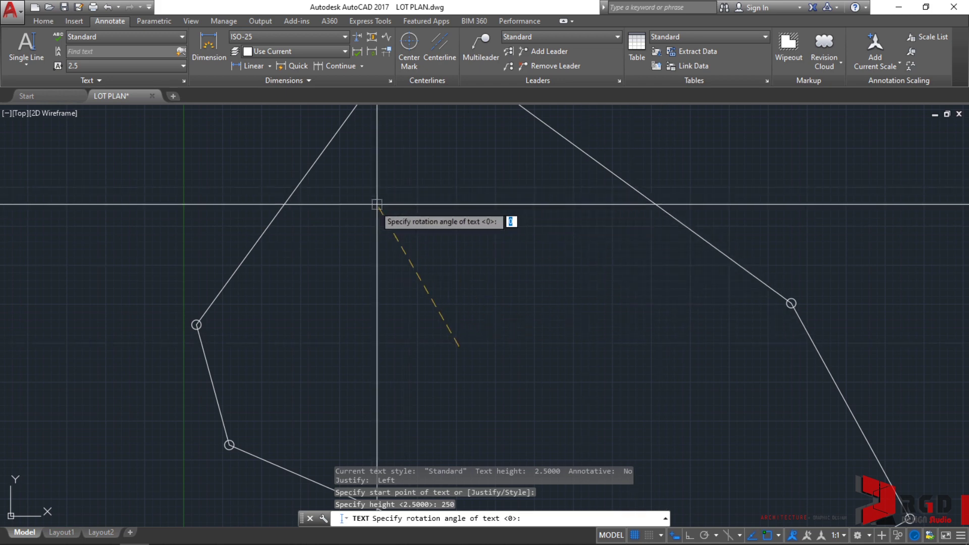
{"action": "left_click", "coordinate": [602, 344]}
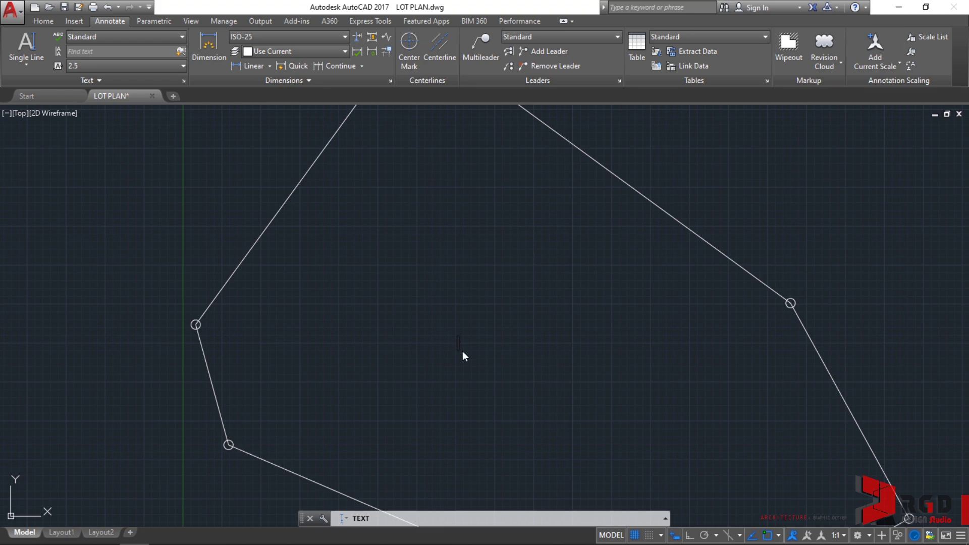
- Enter the numbers 1, 2, 3, 4, 5, 6 and 7, each on its own line of single-line text
{"action": "scroll", "coordinate": [456, 344], "scroll_direction": "up", "scroll_amount": 5}
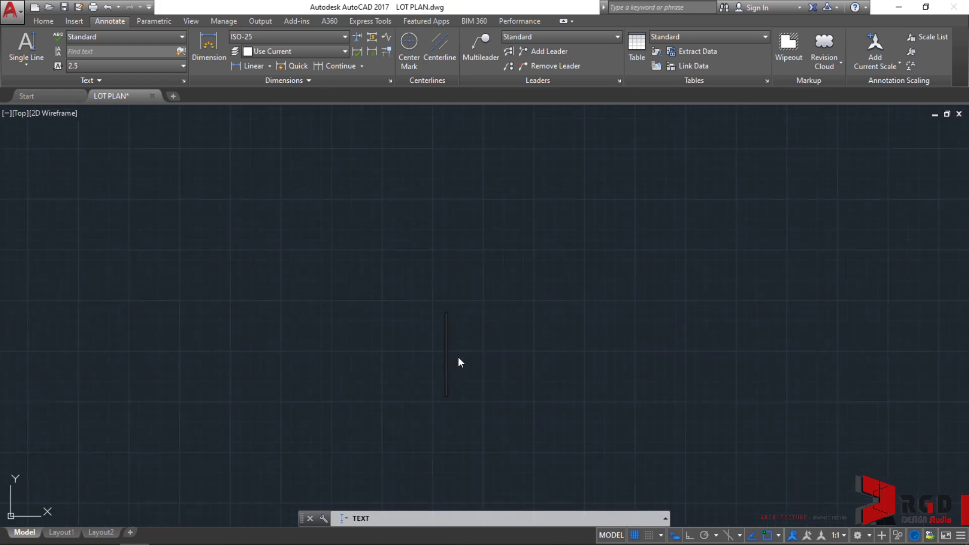
{"action": "scroll", "coordinate": [456, 363], "scroll_direction": "up", "scroll_amount": 3}
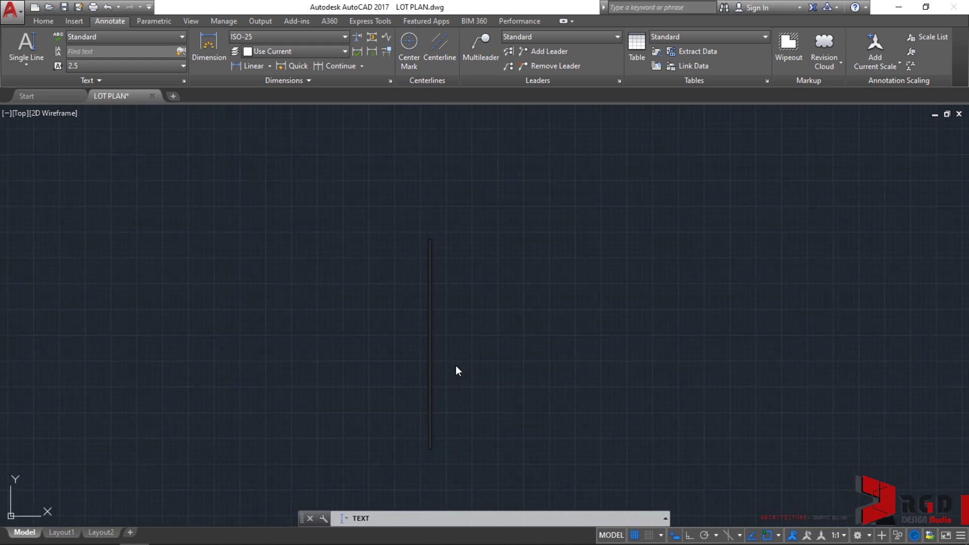
{"action": "type", "text": "1"}
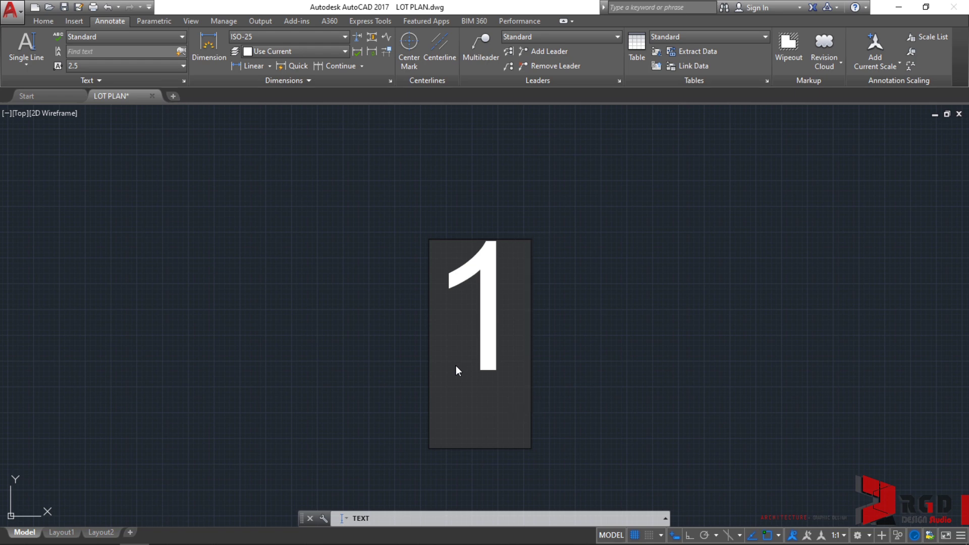
{"action": "key", "text": "Return"}
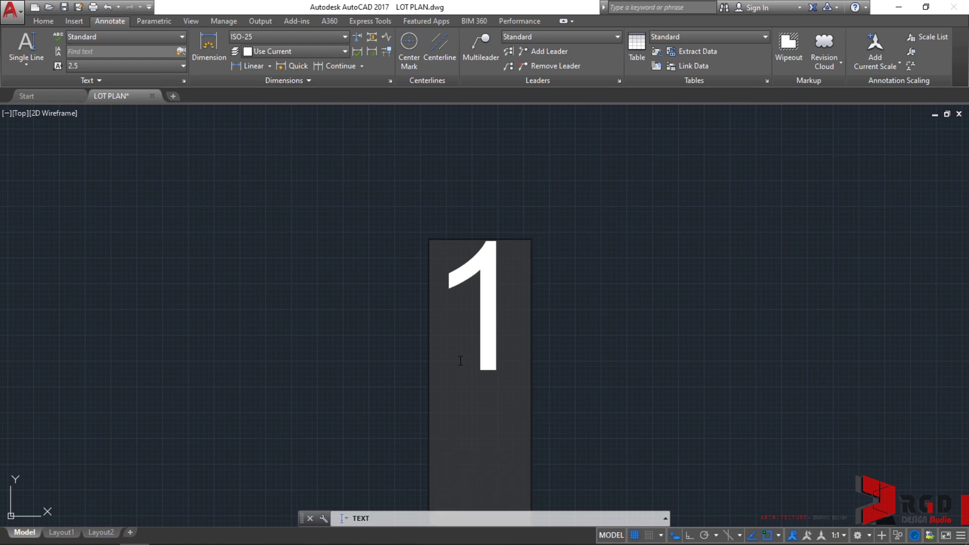
{"action": "scroll", "coordinate": [461, 360], "scroll_direction": "down", "scroll_amount": 6}
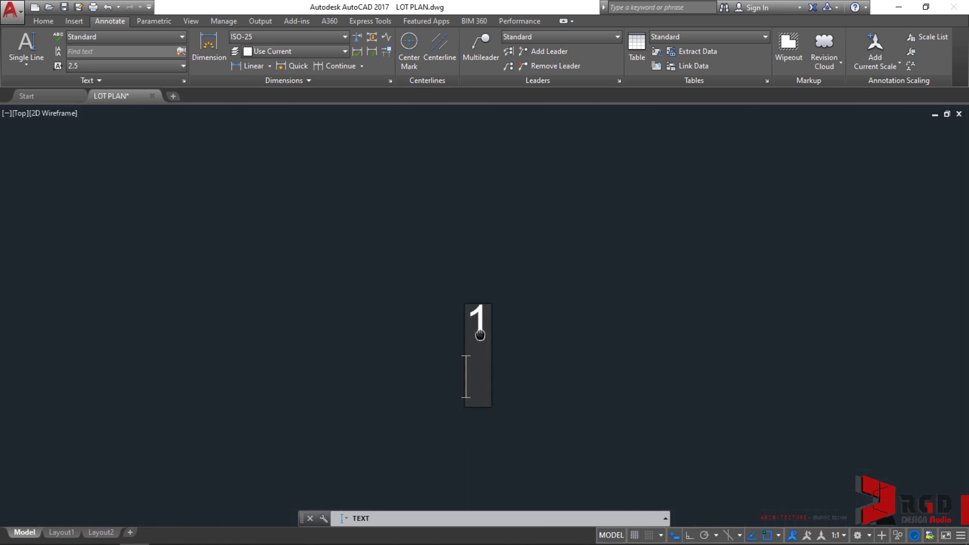
{"action": "middle_click_drag", "start_coordinate": [480, 335], "coordinate": [477, 302]}
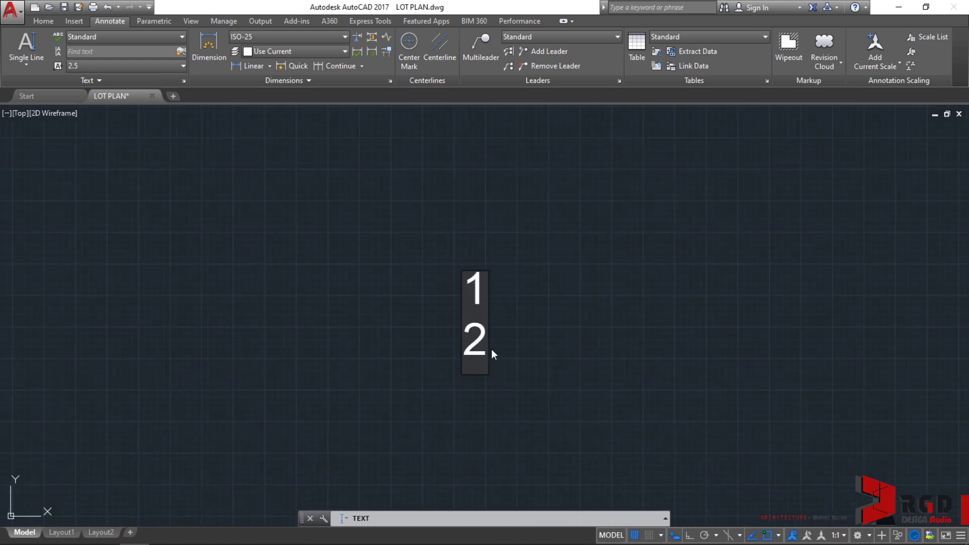
{"action": "type", "text": "2"}
{"action": "key", "text": "Return"}
{"action": "type", "text": "3"}
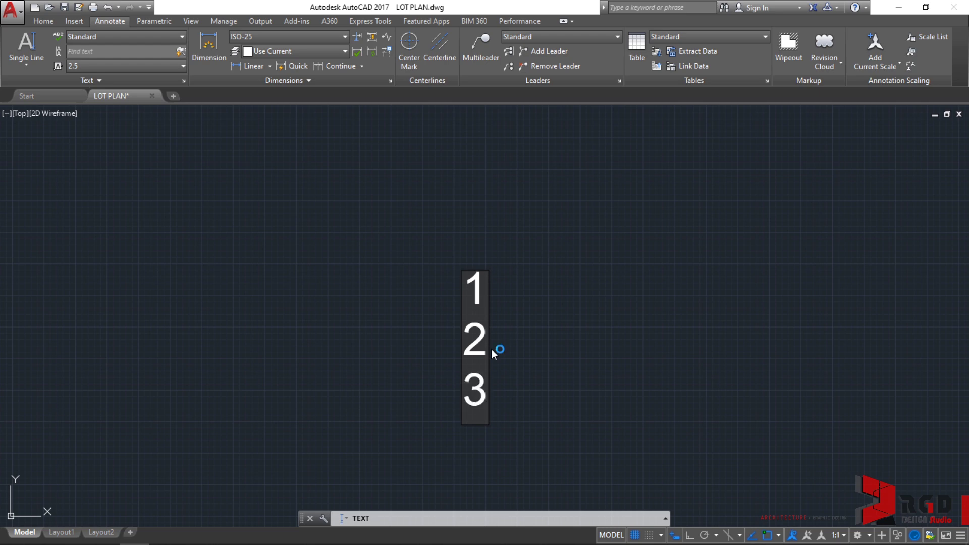
{"action": "key", "text": "Return"}
{"action": "type", "text": "4"}
{"action": "key", "text": "Return"}
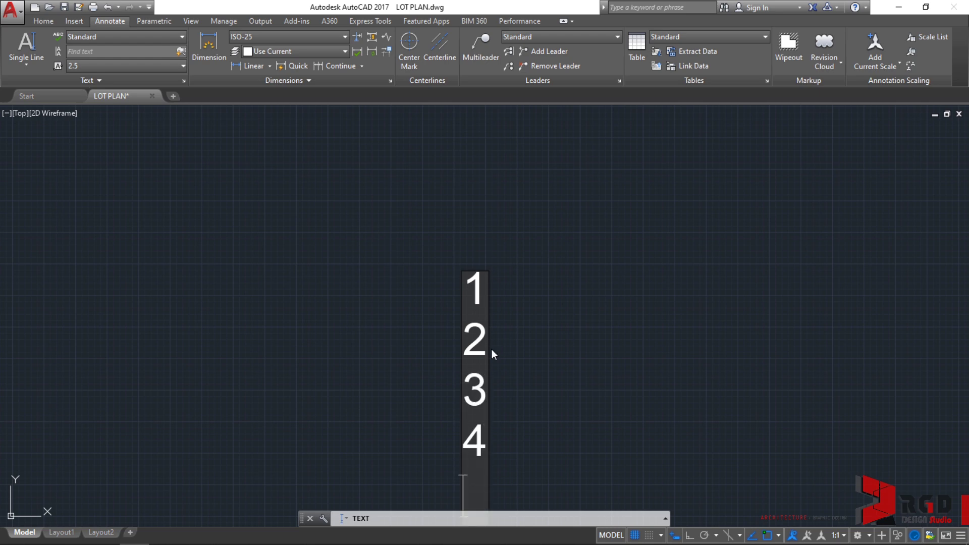
{"action": "type", "text": "5"}
{"action": "key", "text": "Return"}
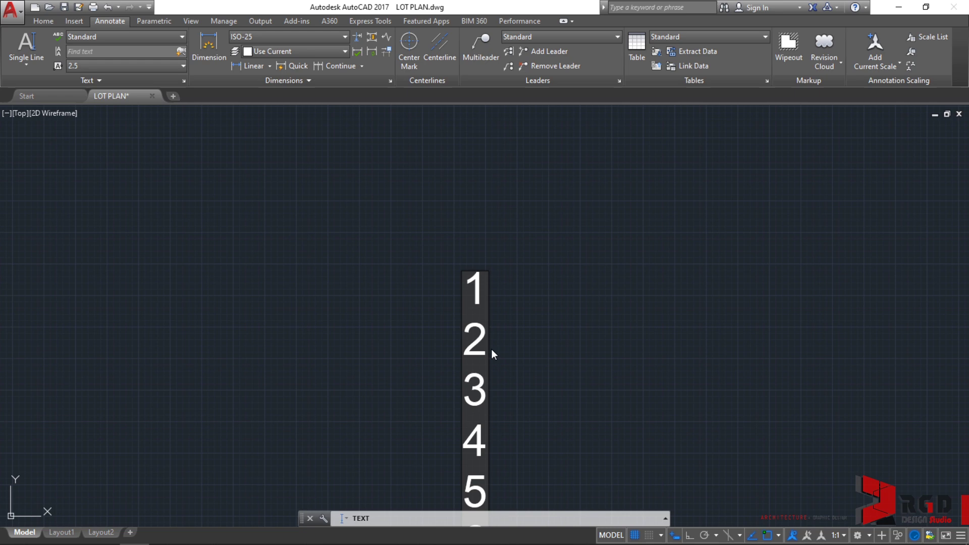
{"action": "type", "text": "6"}
{"action": "scroll", "coordinate": [492, 350], "scroll_direction": "down", "scroll_amount": 2}
{"action": "middle_click_drag", "start_coordinate": [504, 344], "coordinate": [494, 298]}
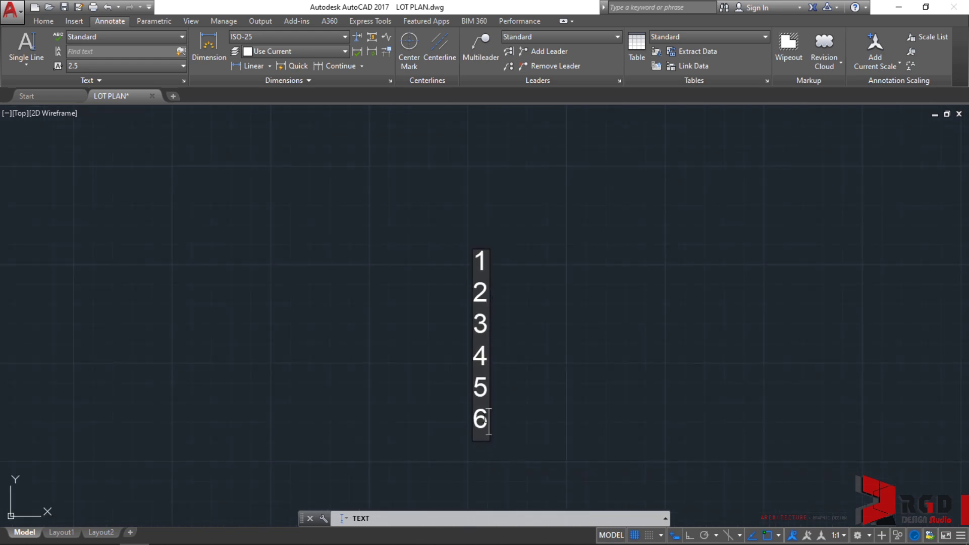
{"action": "scroll", "coordinate": [486, 419], "scroll_direction": "up", "scroll_amount": 2}
{"action": "key", "text": "Return"}
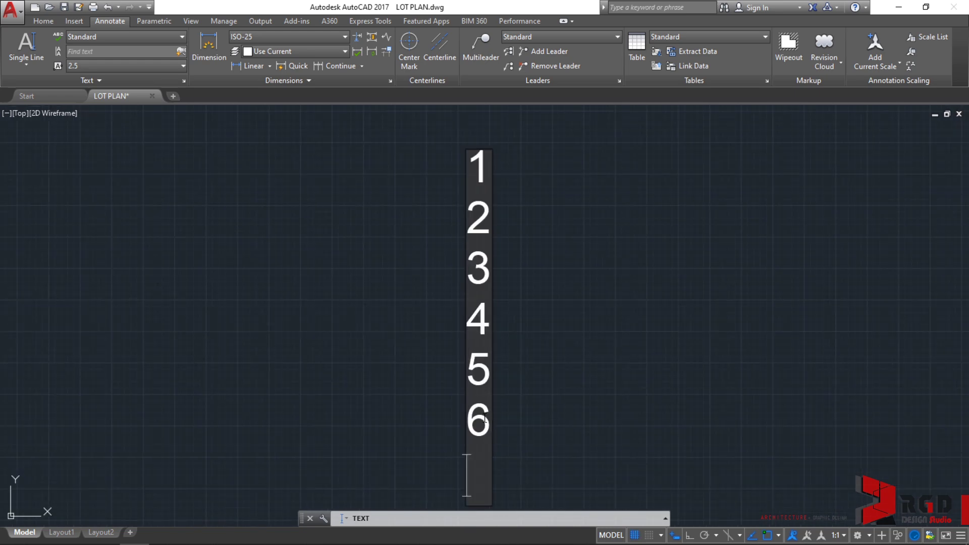
{"action": "type", "text": "7"}
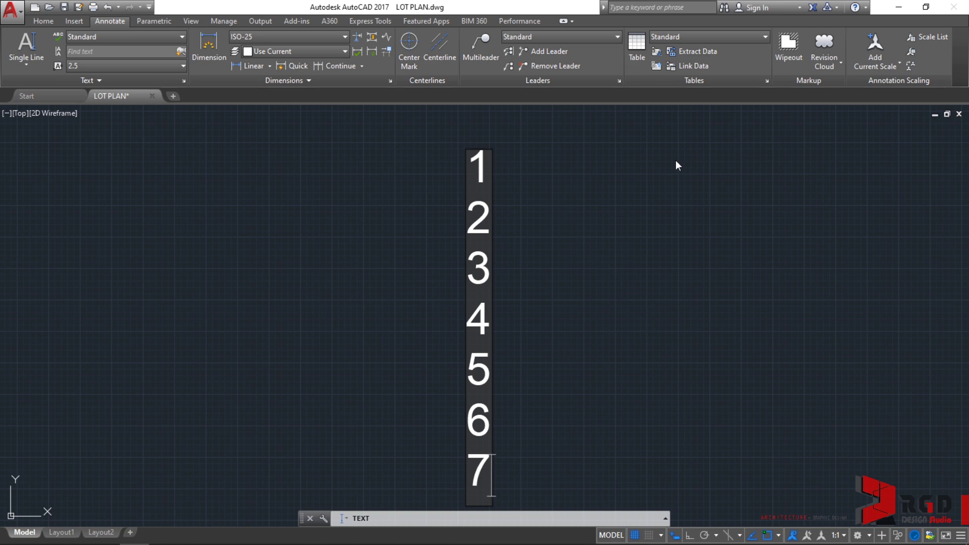
- Finish the single-line text entry, keeping the column of numbers 1 to 7
{"action": "left_click", "coordinate": [599, 325]}
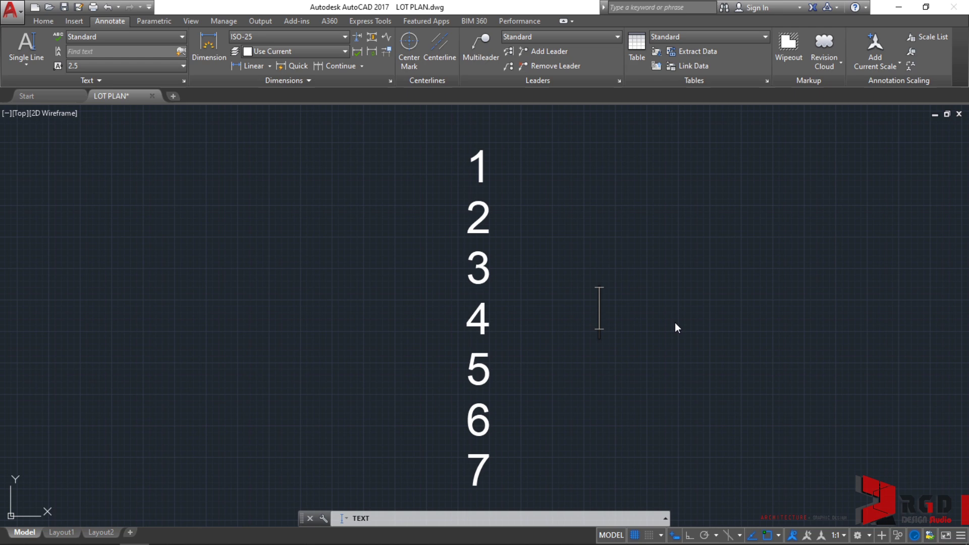
{"action": "key", "text": "Return"}
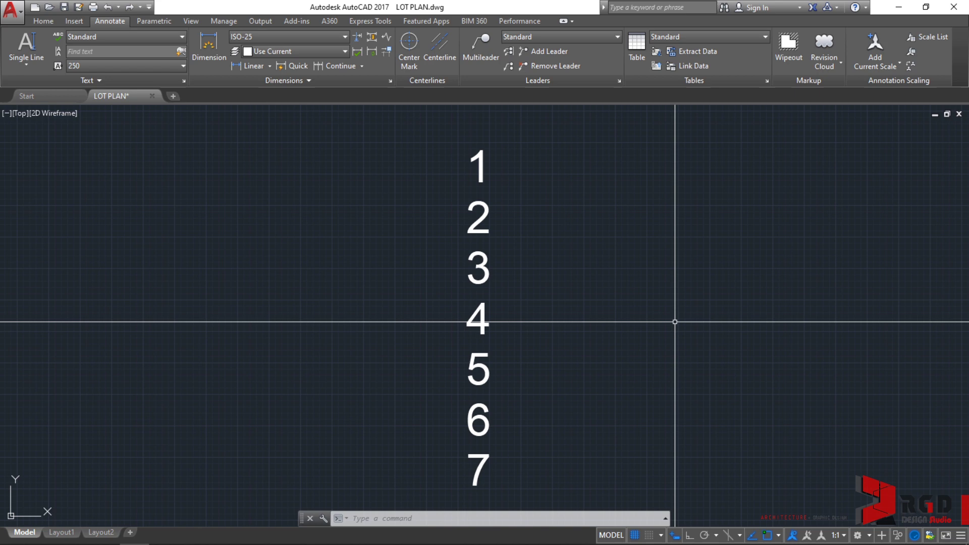
- Select the numbers 1, 2 and 3 one at a time to check whether each is a separate text object
{"action": "middle_click_drag", "start_coordinate": [505, 201], "coordinate": [499, 256]}
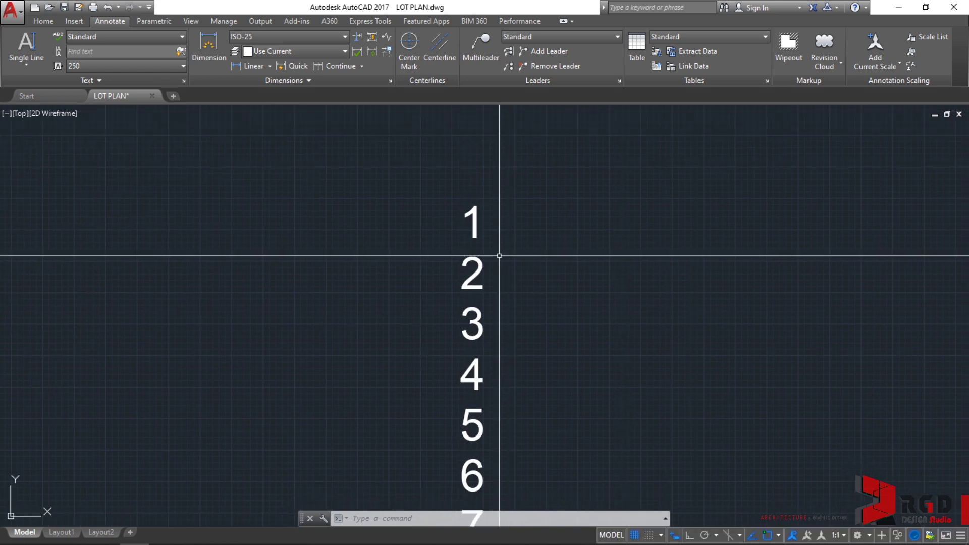
{"action": "scroll", "coordinate": [477, 220], "scroll_direction": "up", "scroll_amount": 2}
{"action": "left_click", "coordinate": [470, 224]}
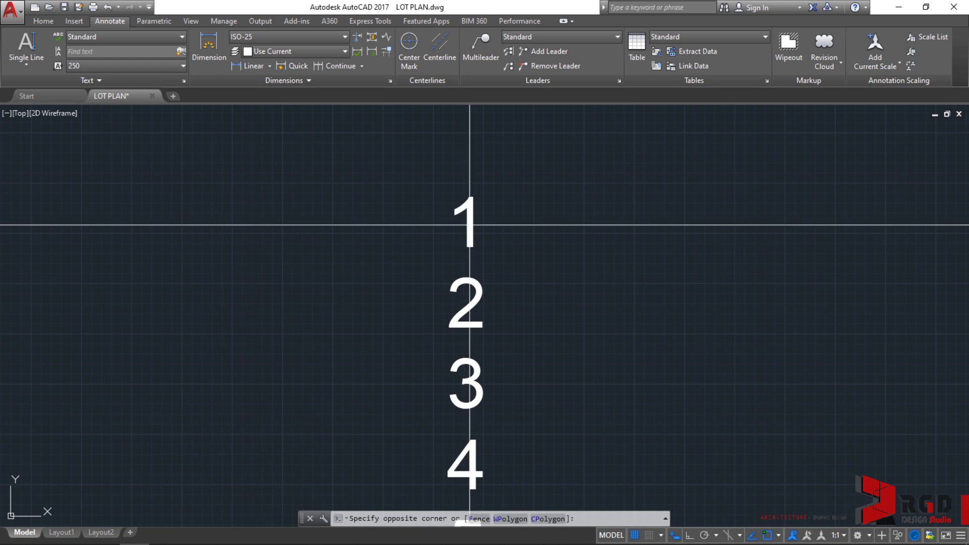
{"action": "left_click", "coordinate": [488, 211]}
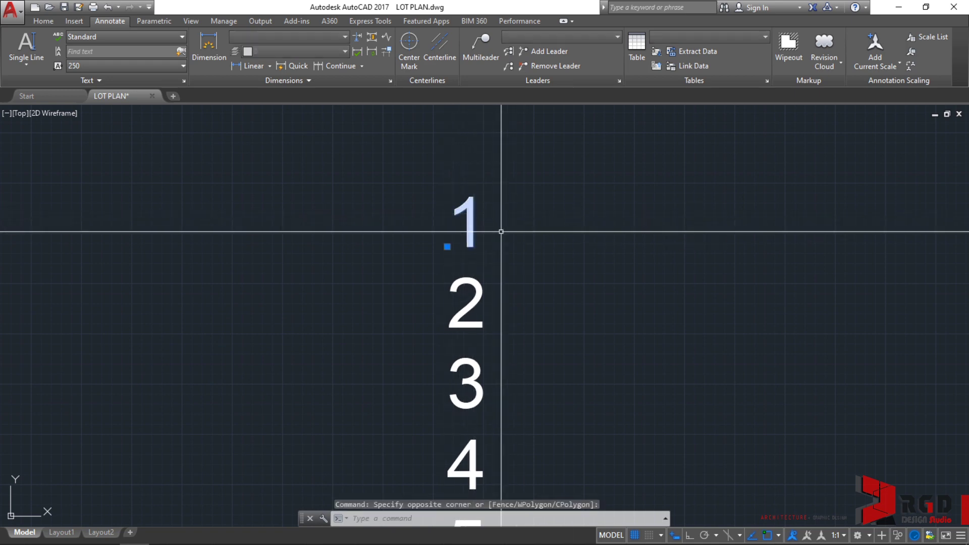
{"action": "key", "text": "Escape"}
{"action": "left_click", "coordinate": [468, 293]}
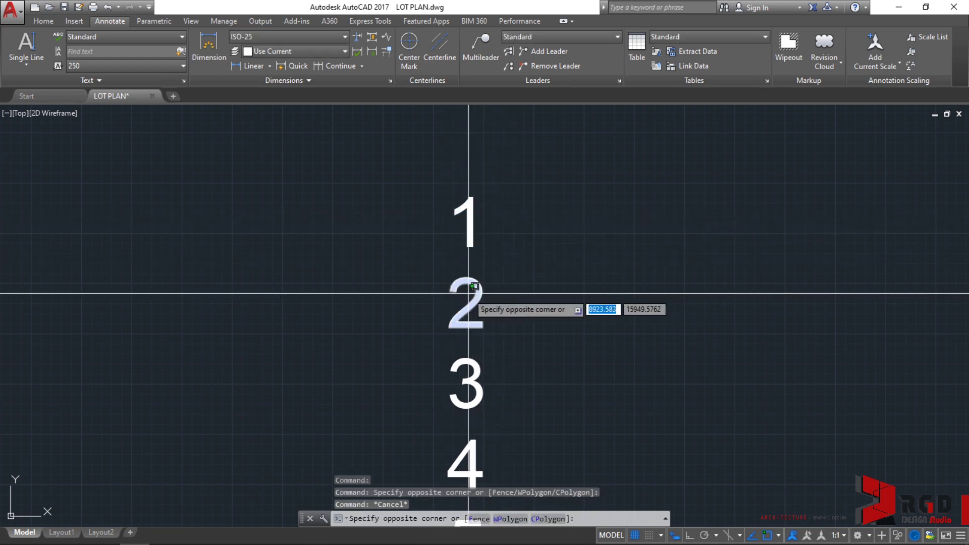
{"action": "key", "text": "Escape"}
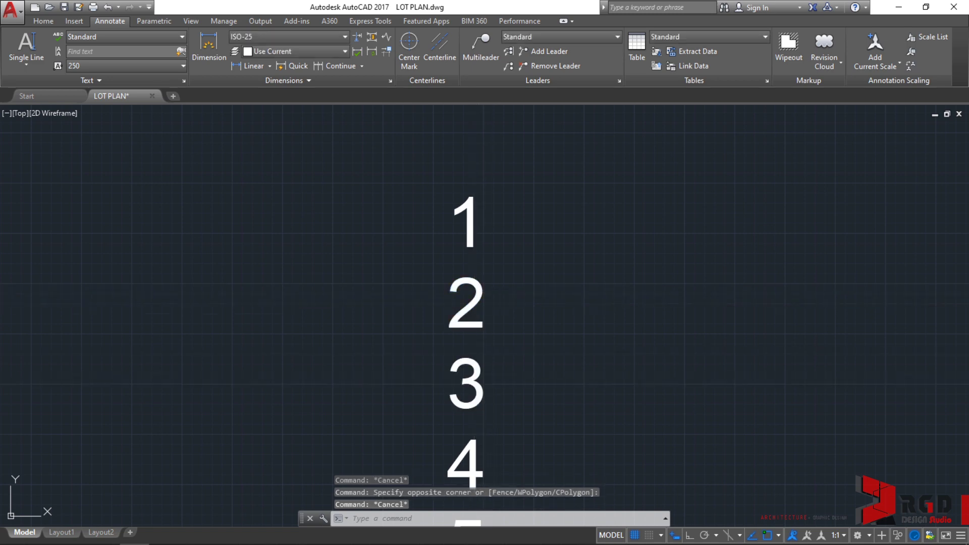
{"action": "left_click", "coordinate": [470, 375]}
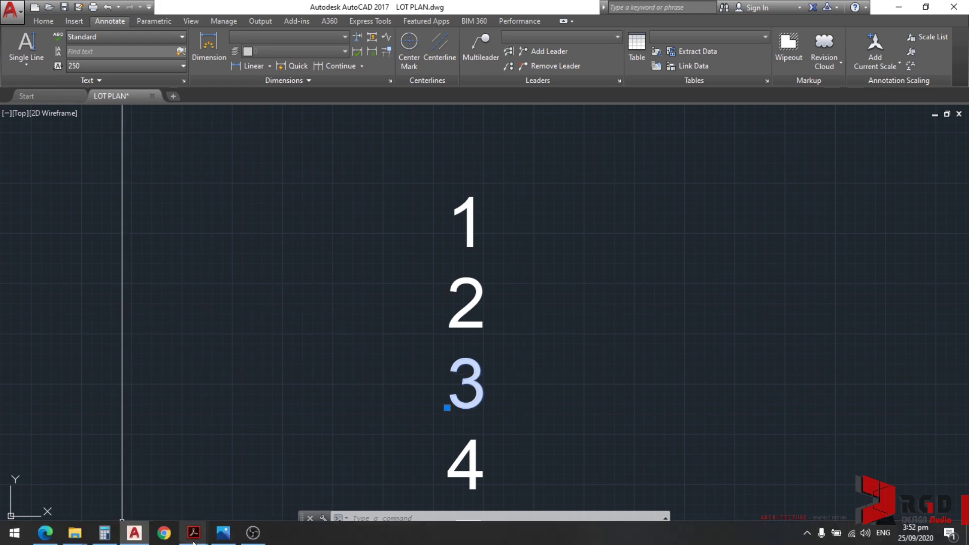
- Switch to LOT PLAN.pdf in Adobe Acrobat, examine the lettering of the corner numbers and lot labels, and return to AutoCAD
{"action": "left_click", "coordinate": [193, 534]}
{"action": "left_click", "coordinate": [599, 175]}
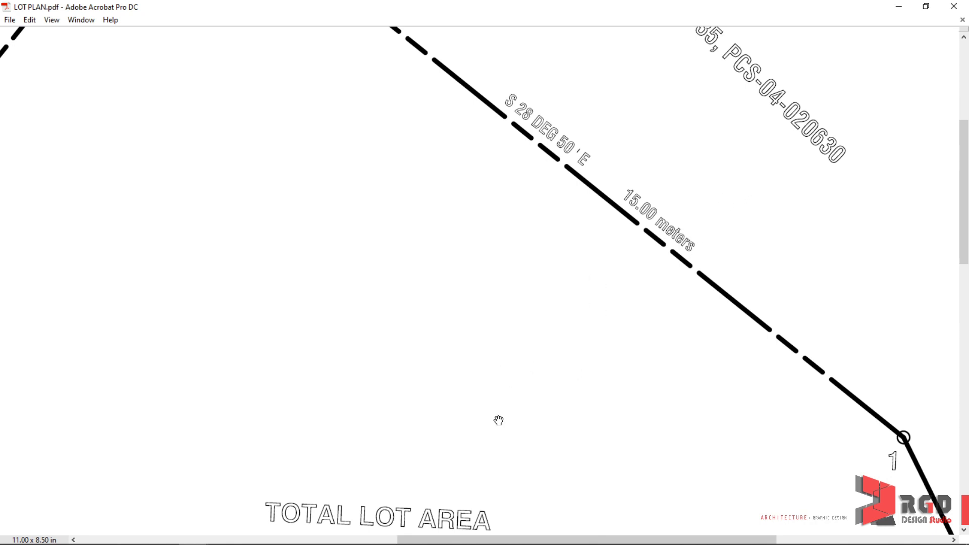
{"action": "scroll", "coordinate": [509, 416], "scroll_direction": "down", "scroll_amount": 2, "text": "ctrl"}
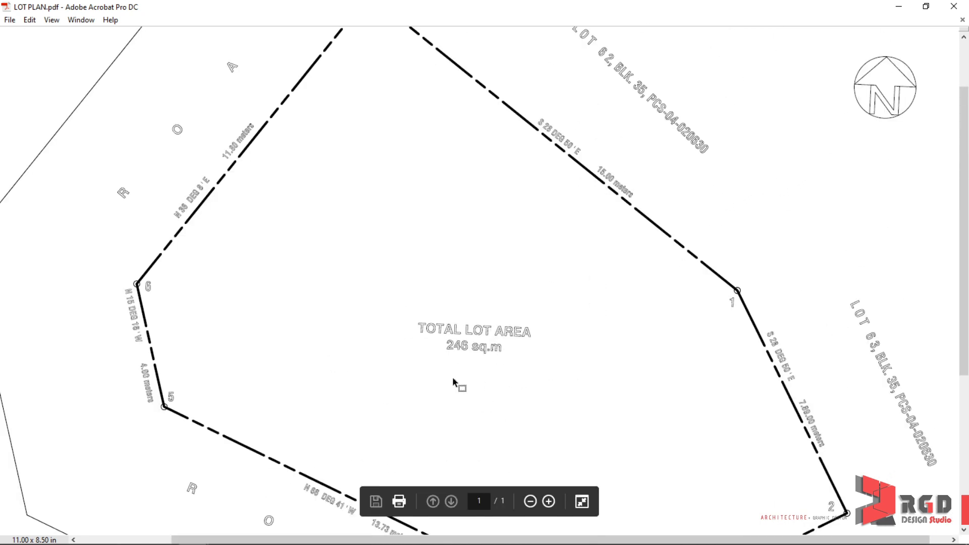
{"action": "mouse_move", "coordinate": [182, 542]}
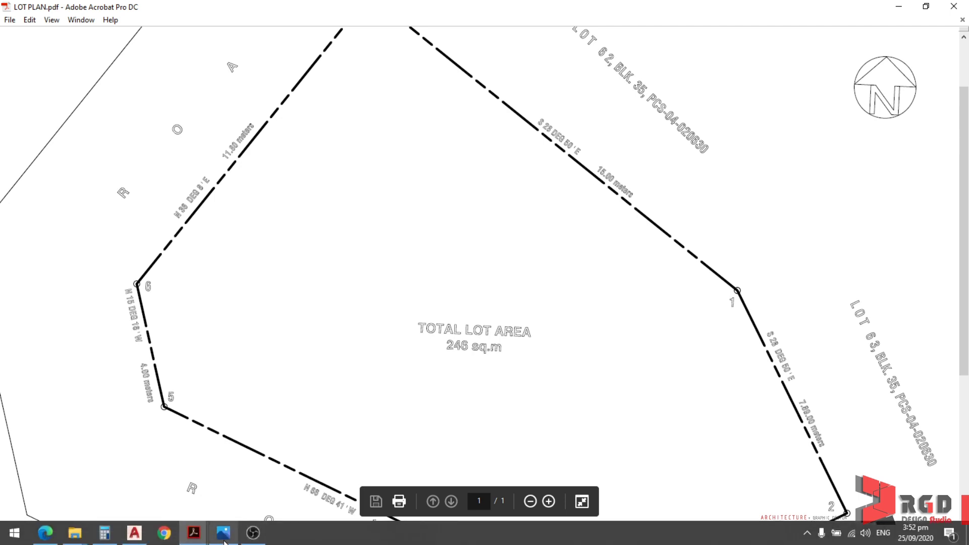
{"action": "mouse_move", "coordinate": [133, 538]}
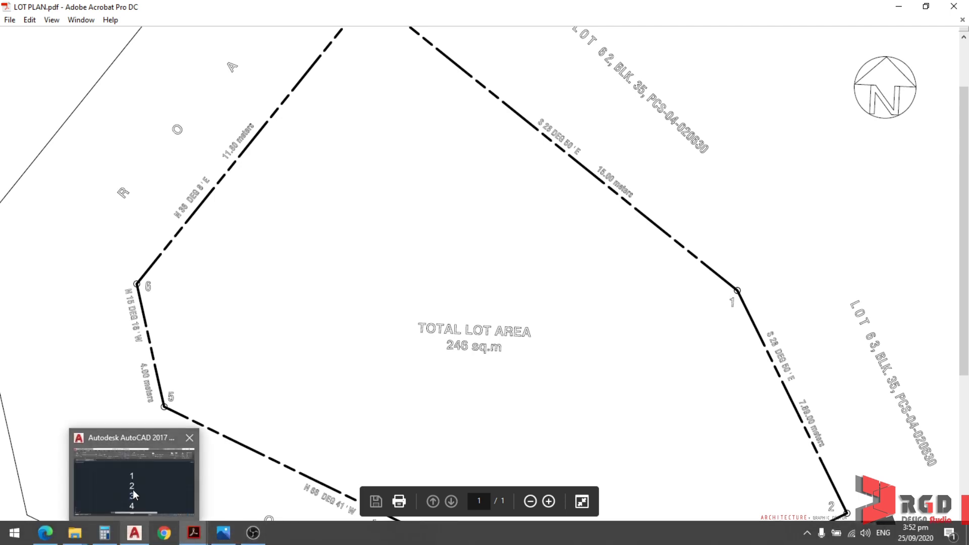
{"action": "left_click", "coordinate": [132, 490]}
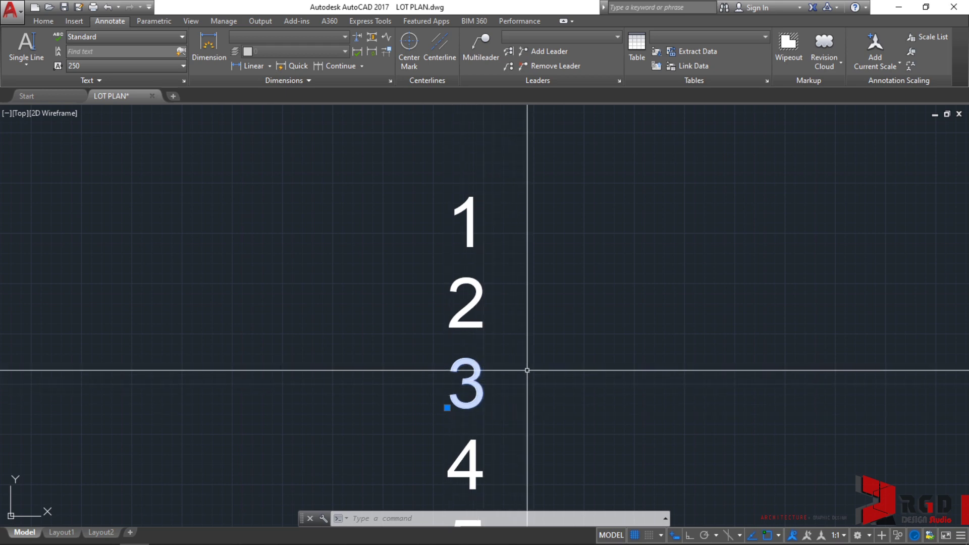
- Clear the selection of the number 3 and open the Text Style settings with the STYLE command
{"action": "key", "text": "Escape"}
{"action": "key", "text": "Escape"}
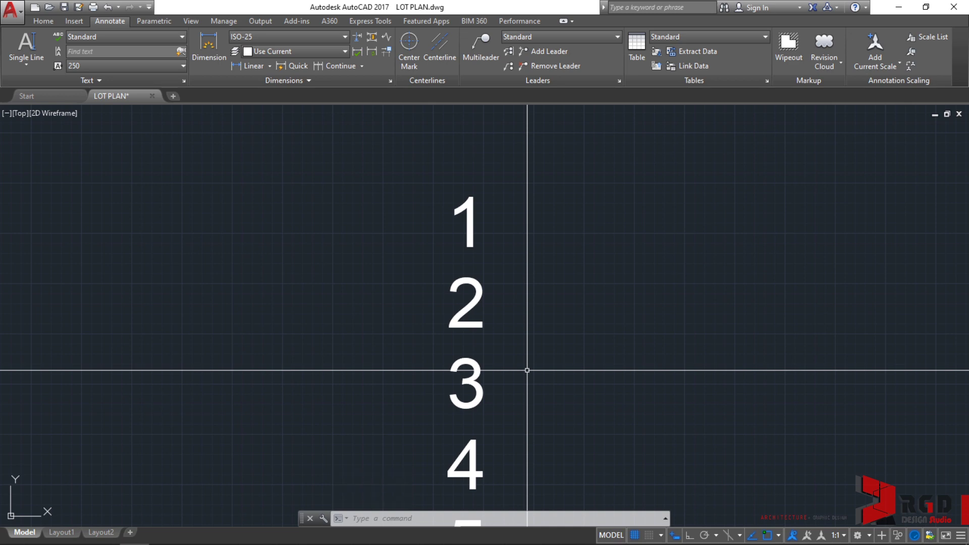
{"action": "type", "text": "ST"}
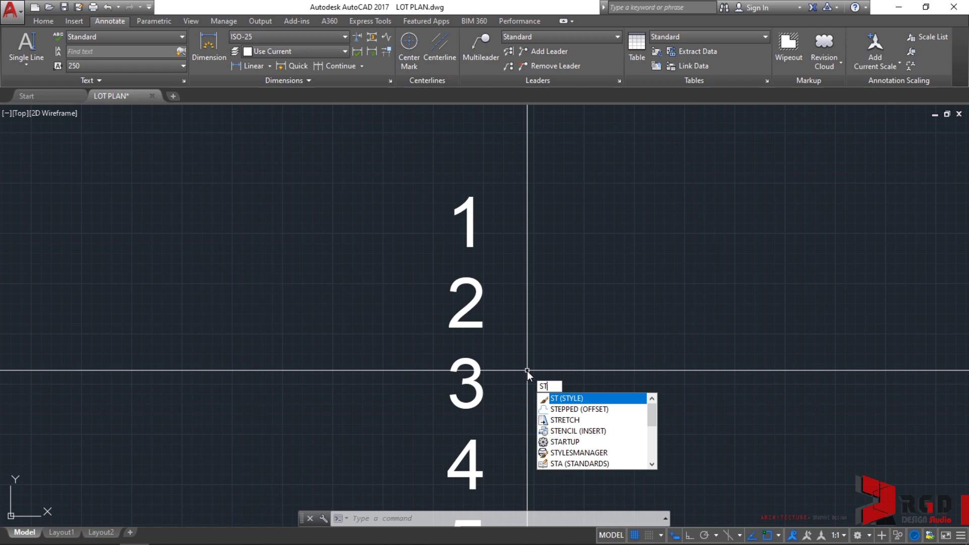
{"action": "key", "text": "Return"}
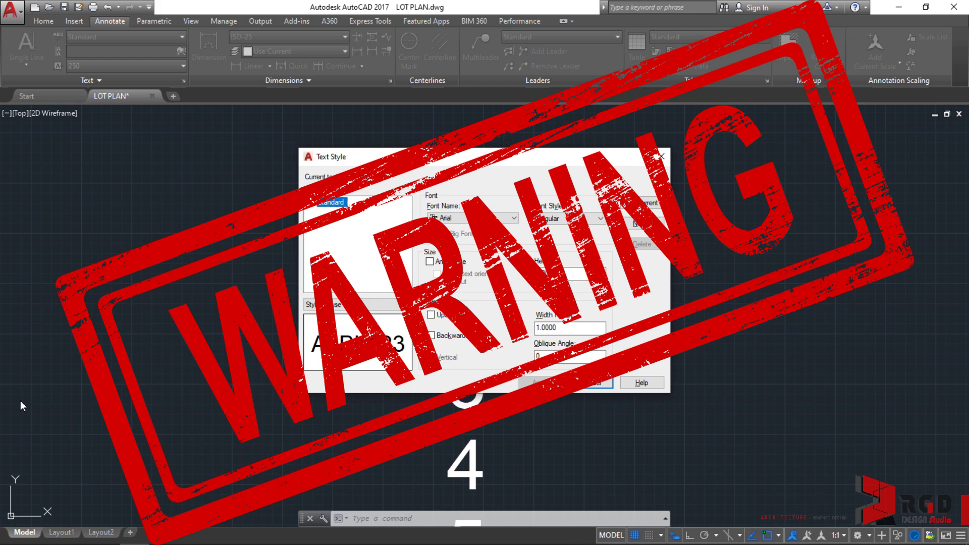
- Locate the Reset Settings to Default utility among the AutoCAD 2017 - English programs in Windows
{"action": "mouse_move", "coordinate": [15, 541]}
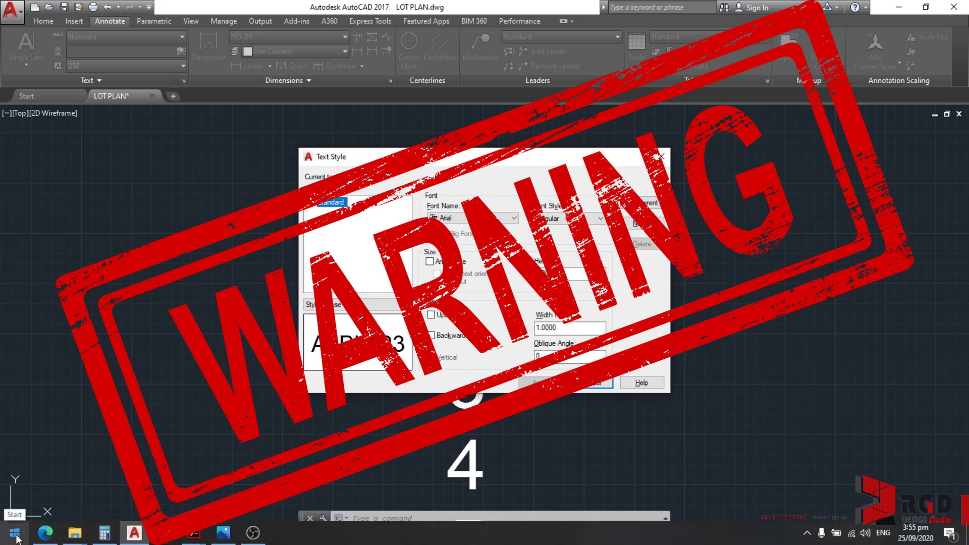
{"action": "left_click", "coordinate": [16, 536]}
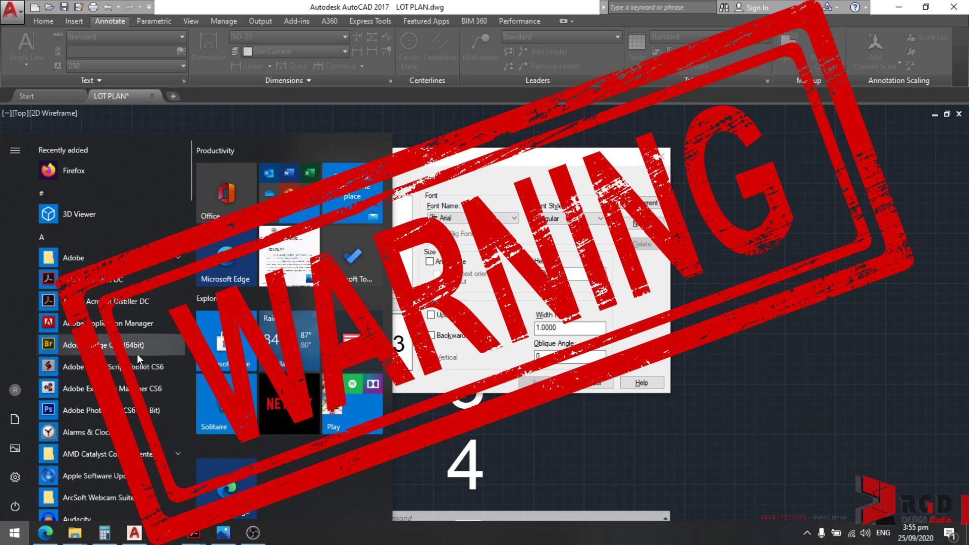
{"action": "scroll", "coordinate": [139, 353], "scroll_direction": "down", "scroll_amount": 5}
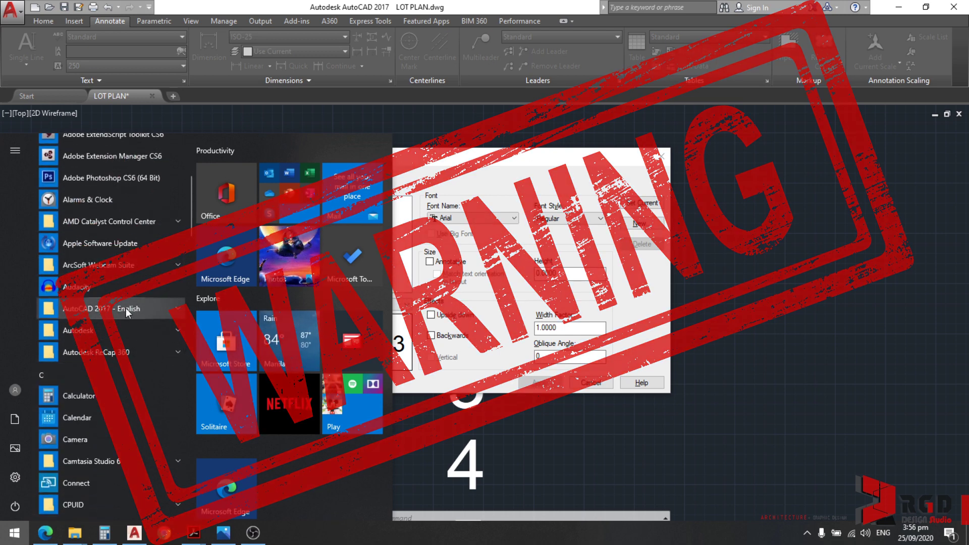
{"action": "left_click", "coordinate": [174, 309]}
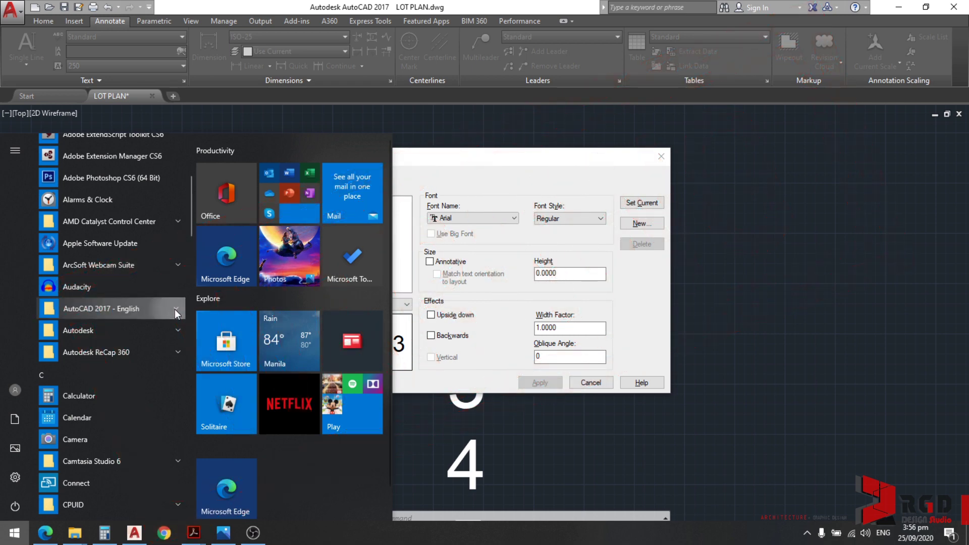
{"action": "scroll", "coordinate": [172, 310], "scroll_direction": "down", "scroll_amount": 3}
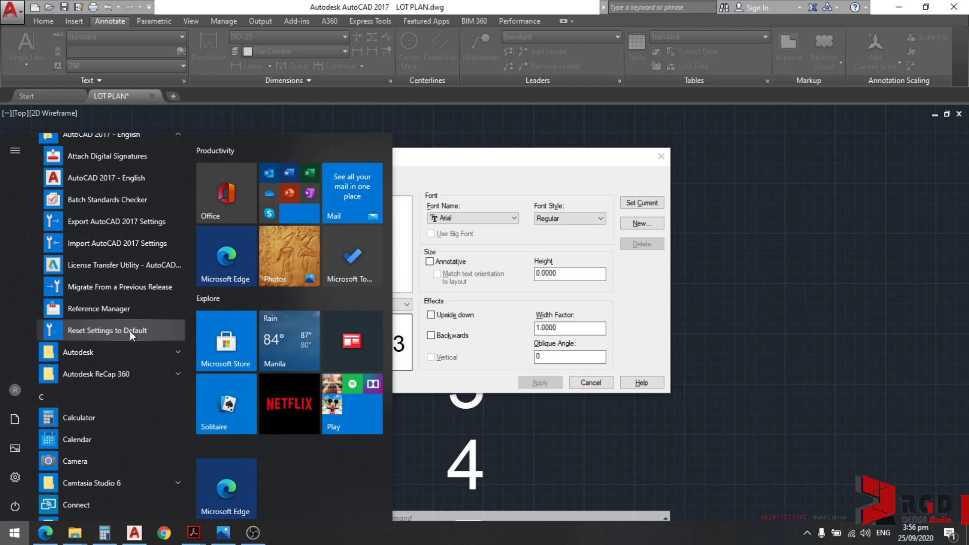
{"action": "scroll", "coordinate": [125, 237], "scroll_direction": "up", "scroll_amount": 2}
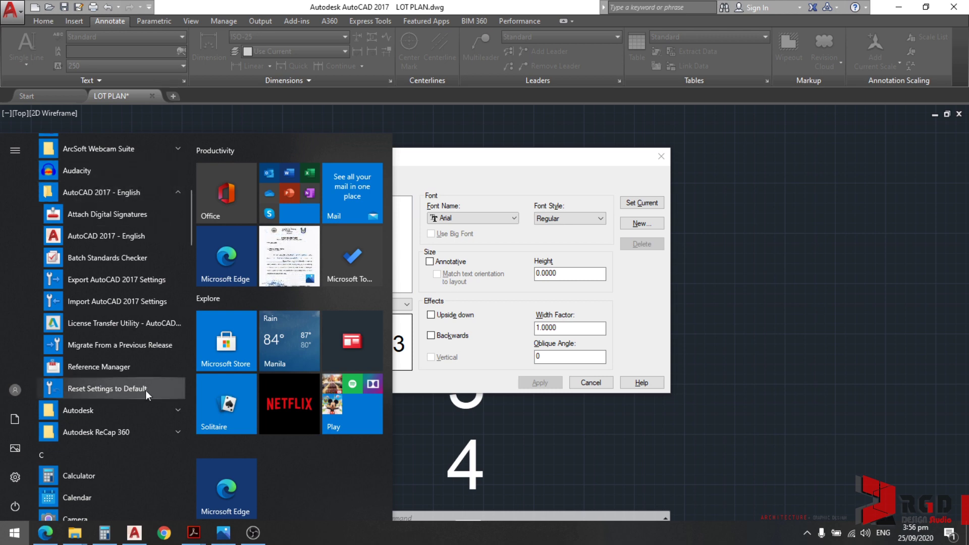
{"action": "left_click", "coordinate": [129, 413]}
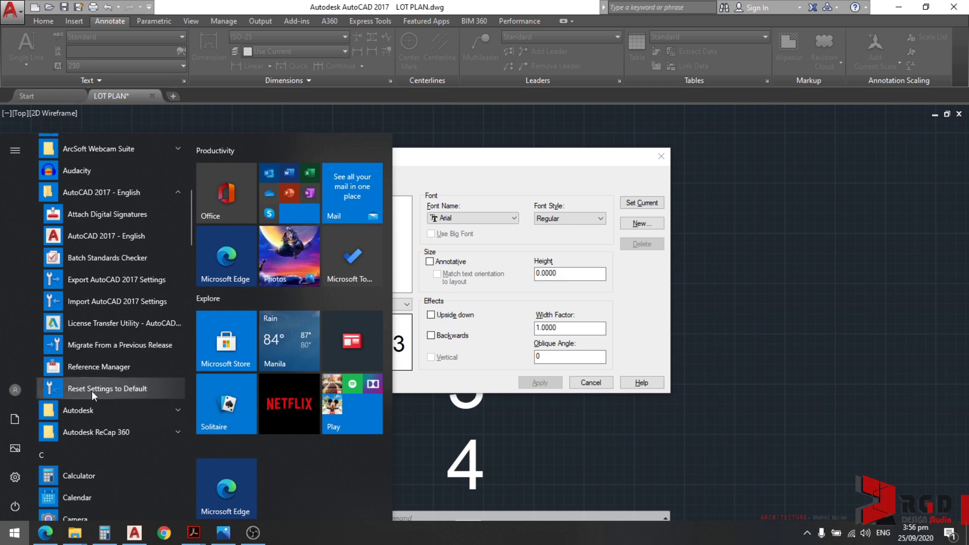